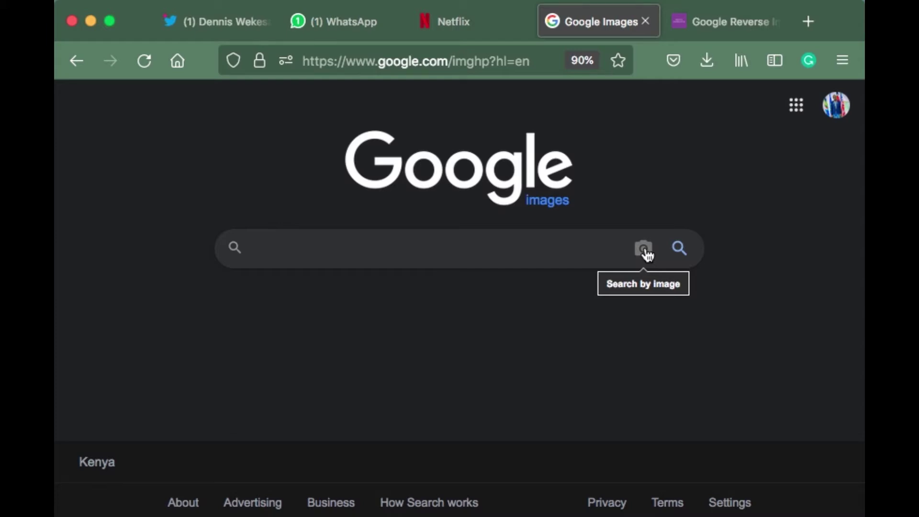
- Try Google's search-by-image link and upload options, then move to labnol's Reverse Image Search
{"action": "left_click", "coordinate": [644, 249]}
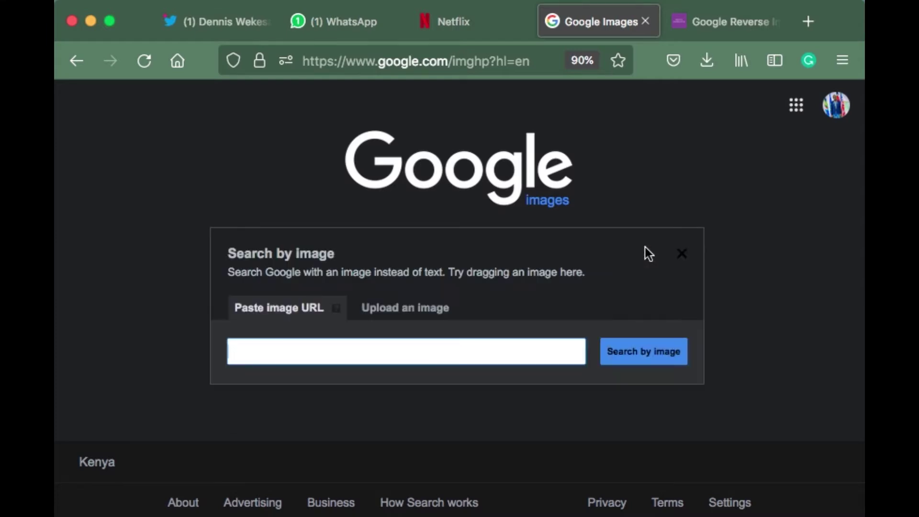
{"action": "left_click", "coordinate": [397, 311]}
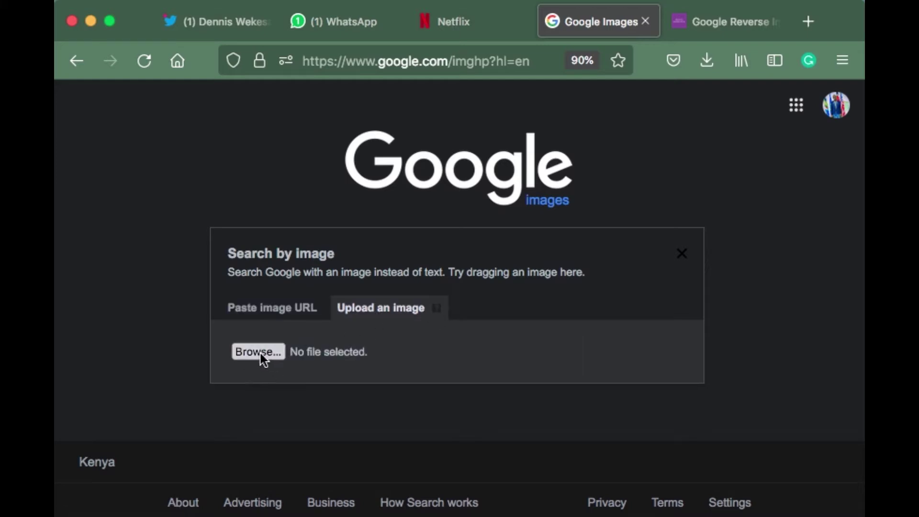
{"action": "left_click", "coordinate": [257, 310]}
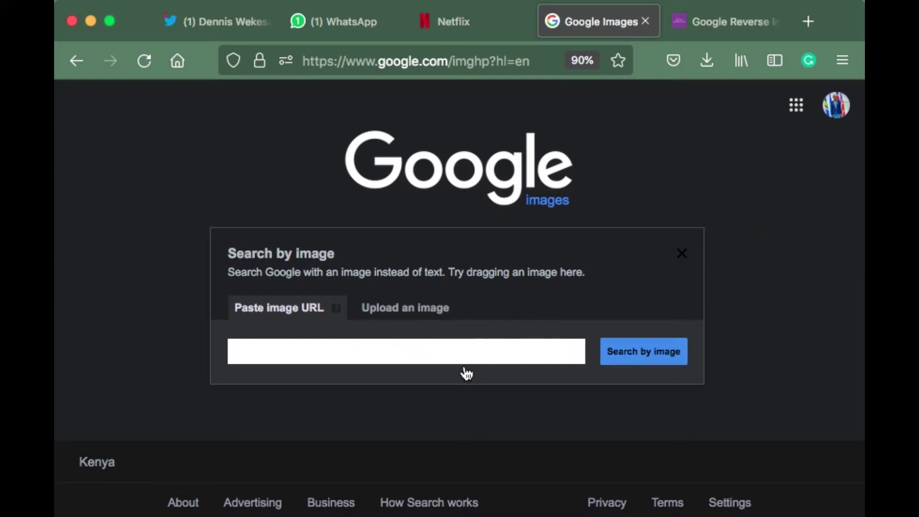
{"action": "left_click", "coordinate": [416, 316]}
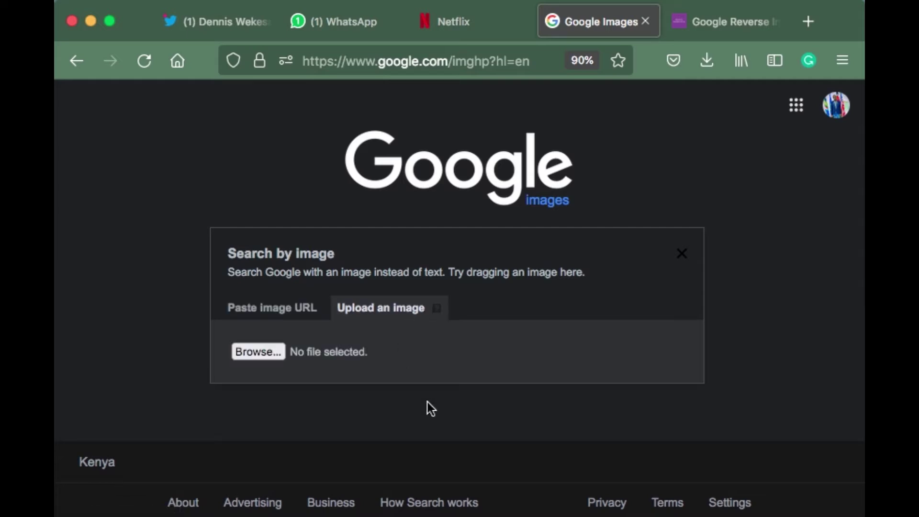
{"action": "left_click", "coordinate": [705, 24]}
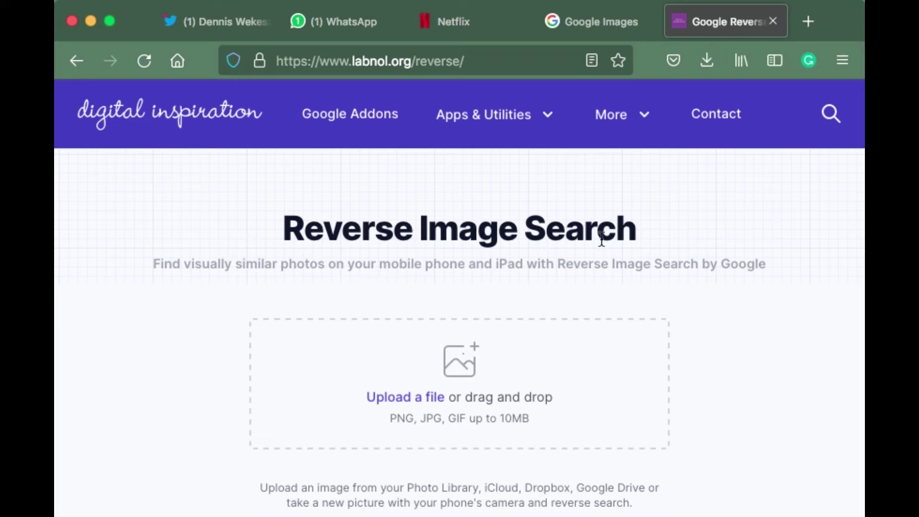
- Cancel the labnol file upload and return to the tweet with the Oval Office photo
{"action": "left_click", "coordinate": [391, 398]}
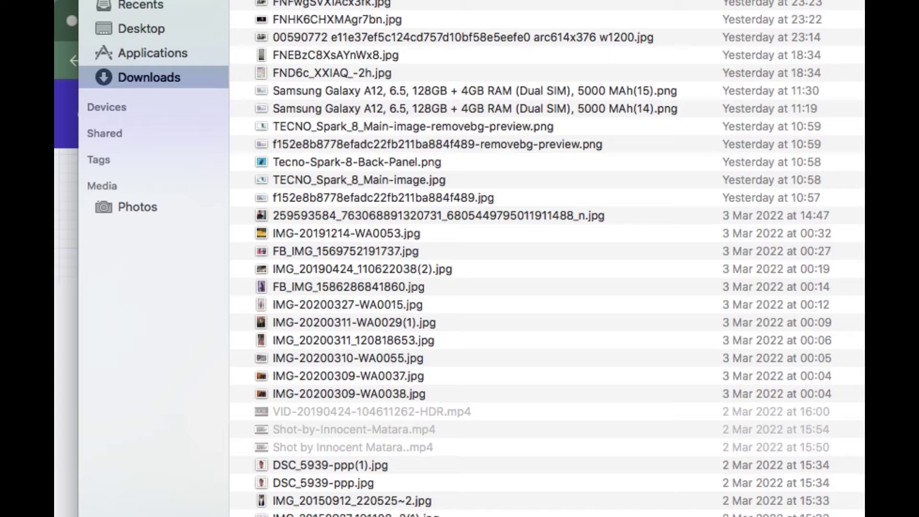
{"action": "key", "text": "Escape"}
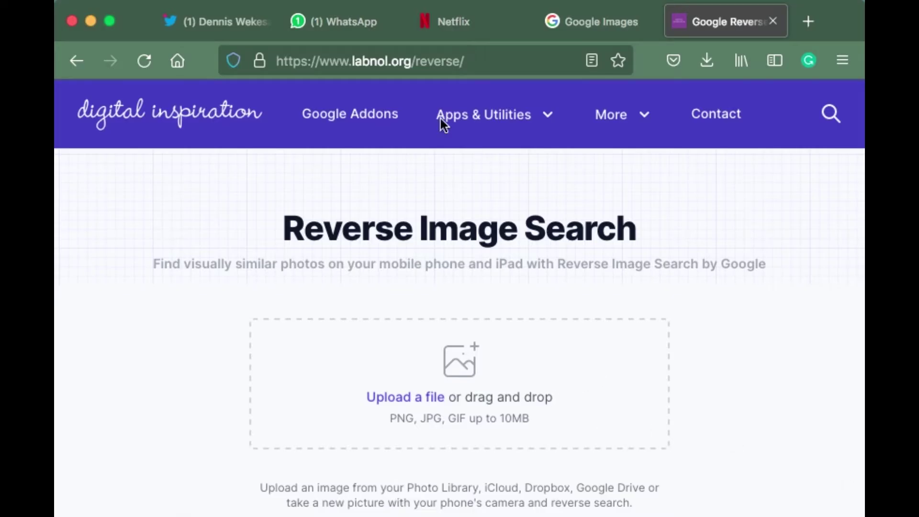
{"action": "left_click", "coordinate": [232, 29]}
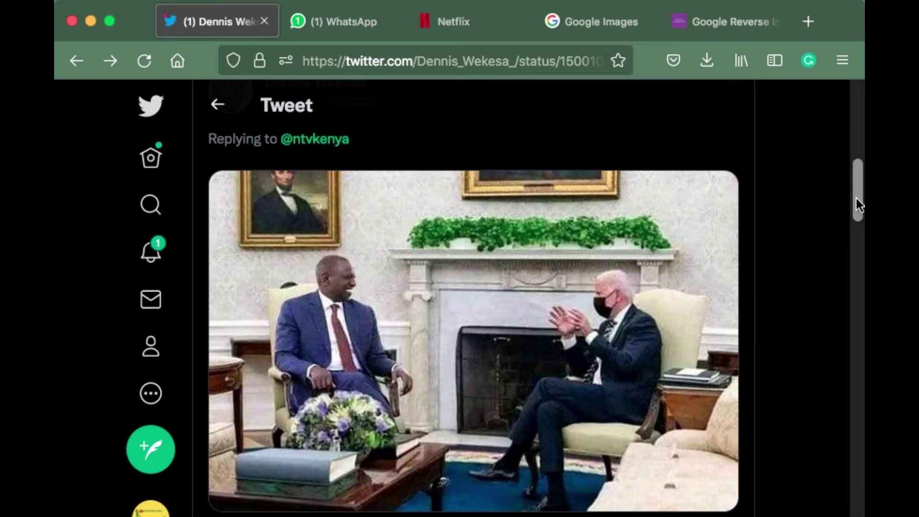
- Save the tweet's Oval Office photo to Downloads as FNFwgSVXIAcx3fk.jpg, replacing the existing file
{"action": "left_click_drag", "start_coordinate": [855, 198], "coordinate": [853, 111]}
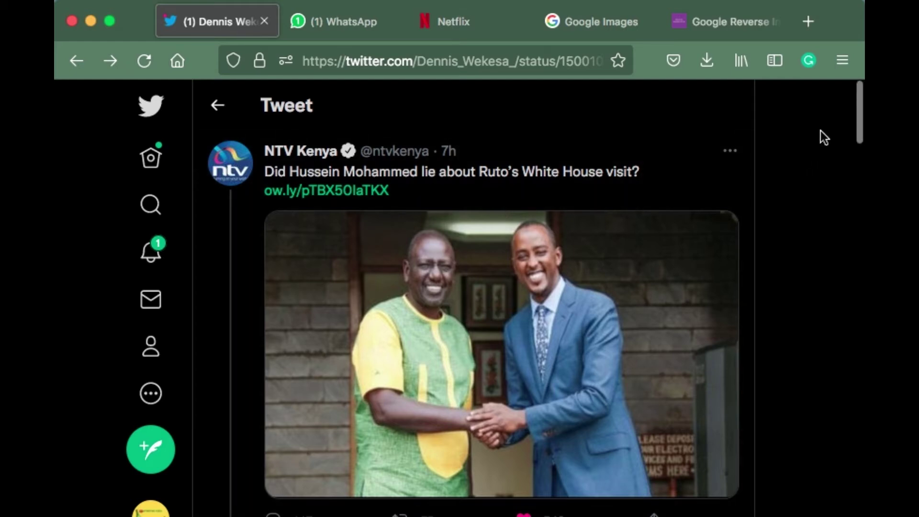
{"action": "left_click_drag", "start_coordinate": [854, 129], "coordinate": [855, 207]}
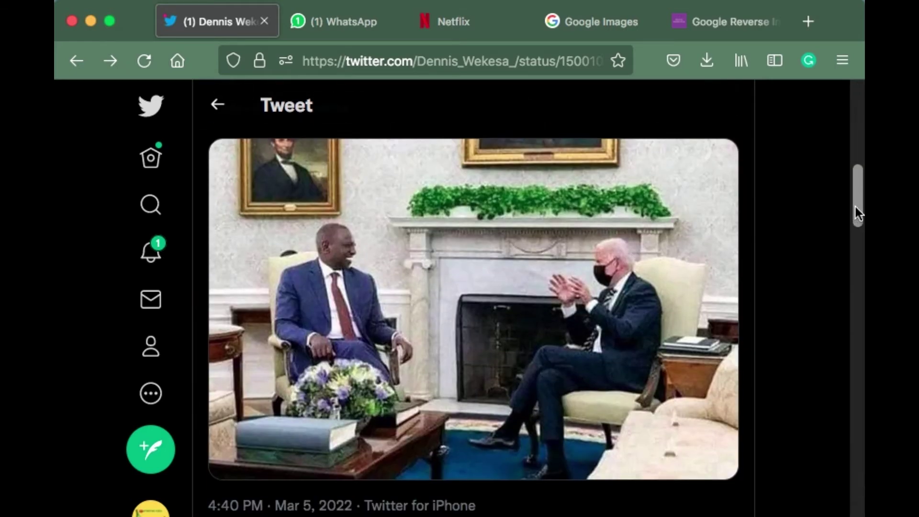
{"action": "right_click", "coordinate": [373, 257]}
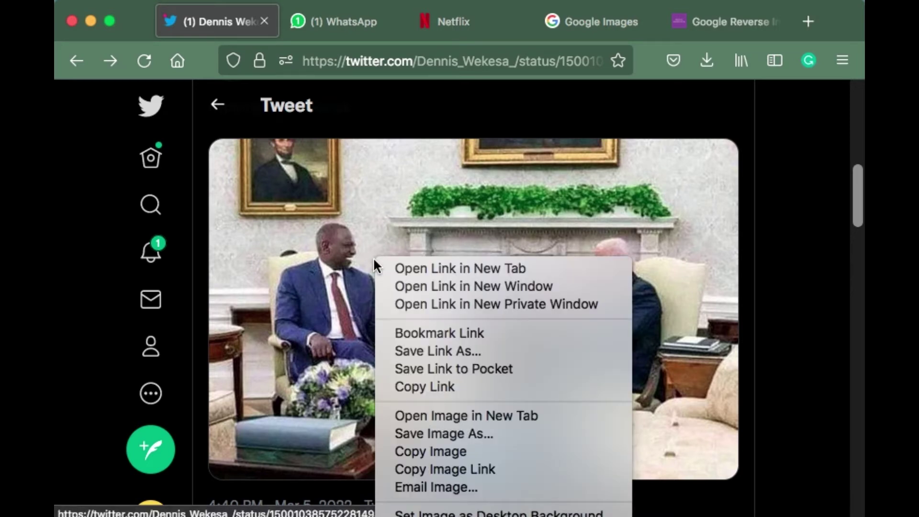
{"action": "left_click", "coordinate": [415, 427]}
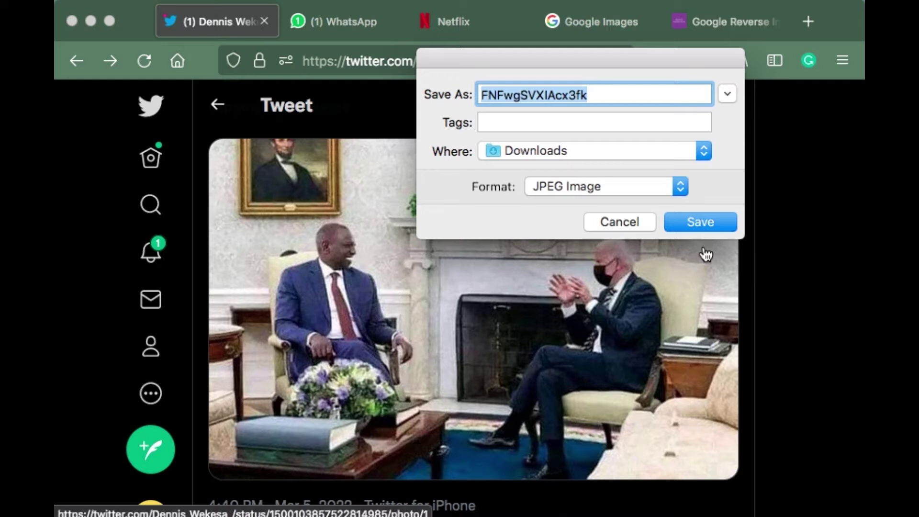
{"action": "left_click", "coordinate": [706, 218]}
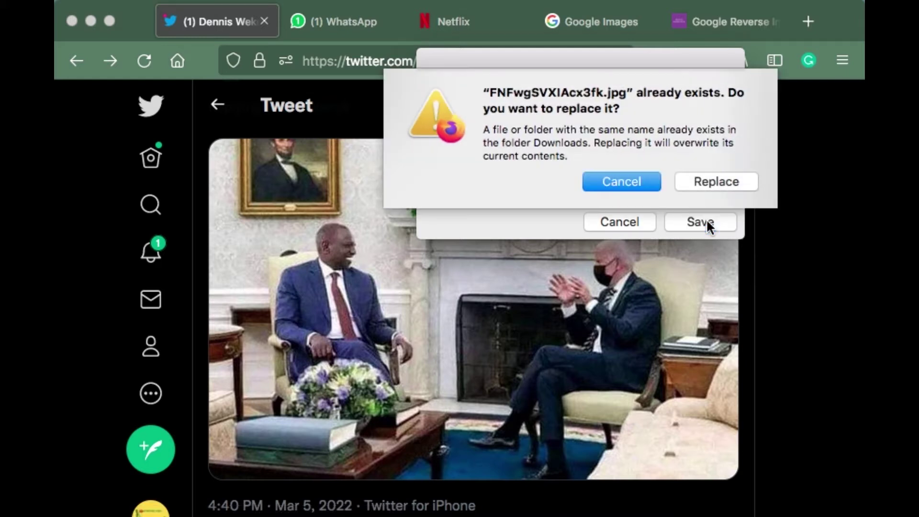
{"action": "left_click", "coordinate": [708, 178]}
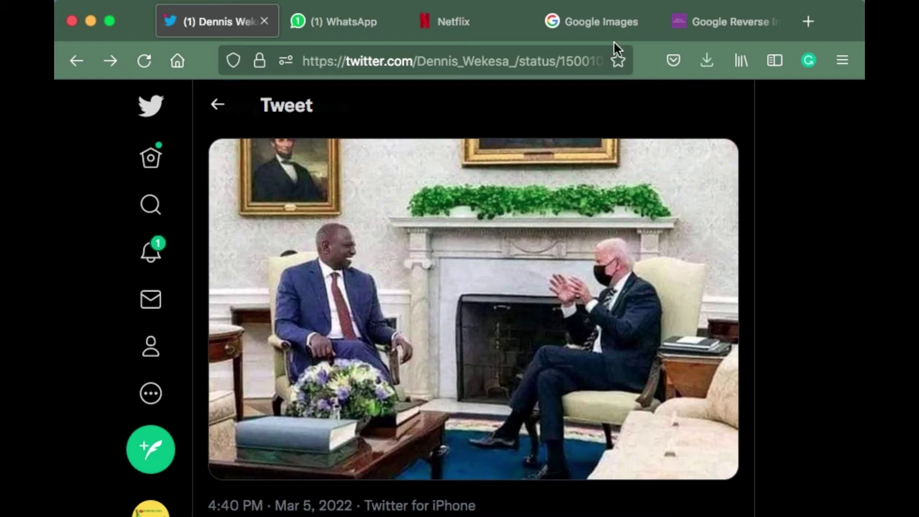
{"action": "left_click", "coordinate": [604, 24]}
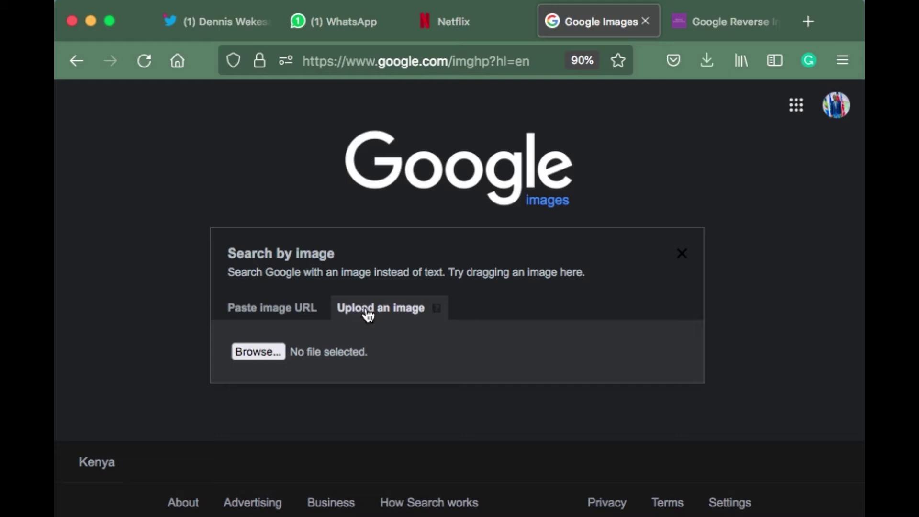
- Reverse-search FNFwgSVXIAcx3fk.jpg from Downloads in Google Images, finding 'uhuru kenya with joe biden' matches
{"action": "left_click", "coordinate": [260, 352]}
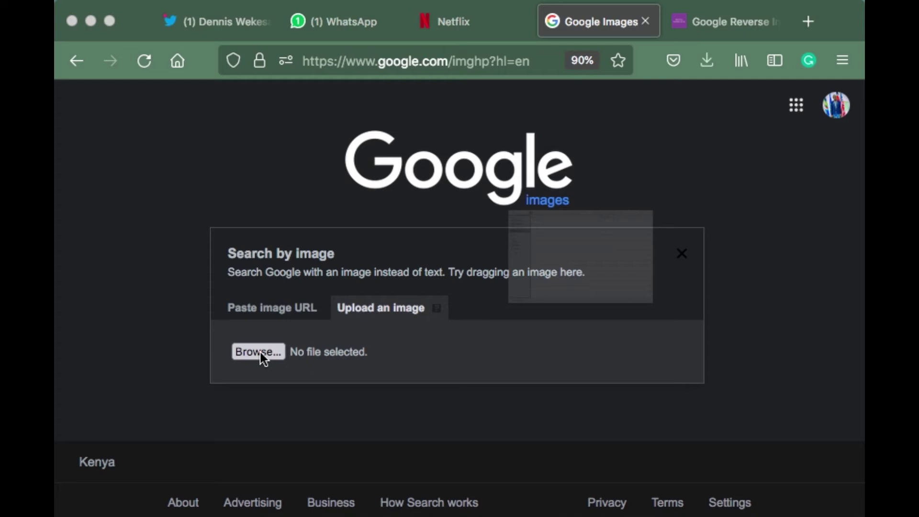
{"action": "scroll", "coordinate": [621, 245], "scroll_direction": "up", "scroll_amount": 1}
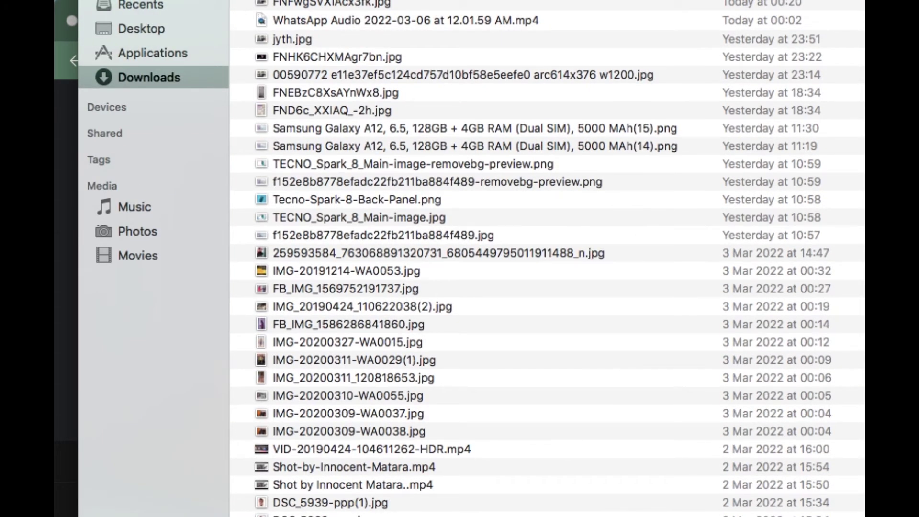
{"action": "left_click_drag", "start_coordinate": [704, 0], "coordinate": [700, 11]}
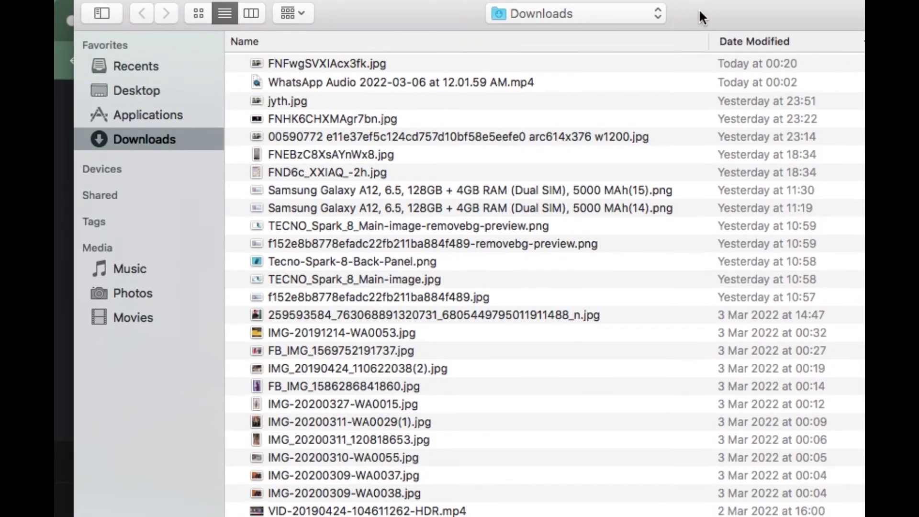
{"action": "left_click", "coordinate": [376, 63]}
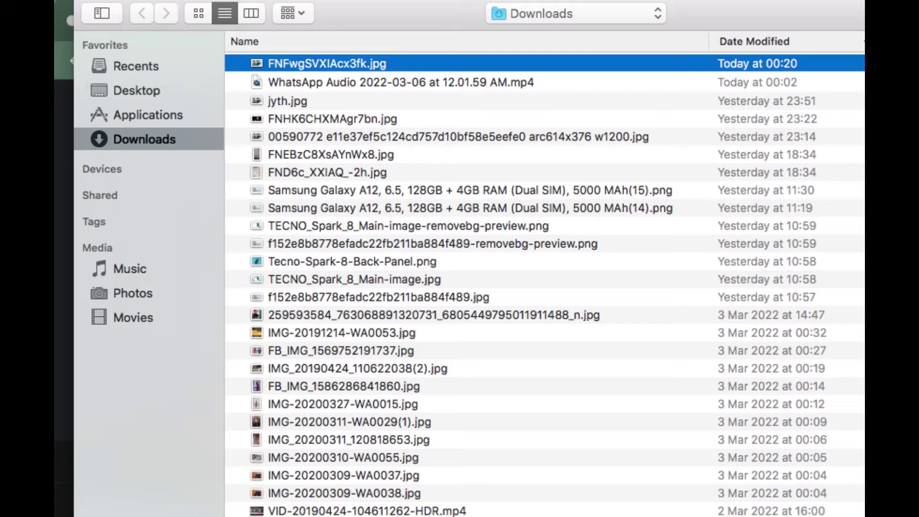
{"action": "key", "text": "Return"}
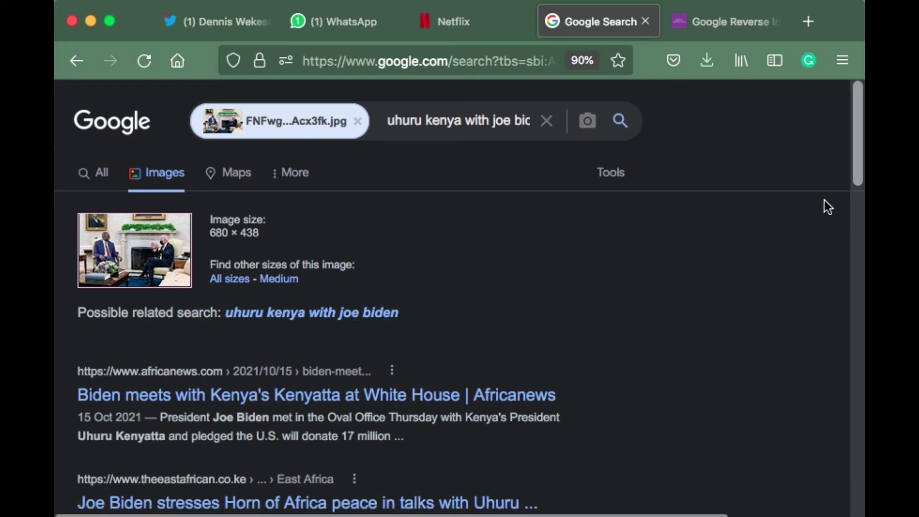
- Preview allAfrica.com's 'Joe Biden to Host Uhuru Kenyatta' image, the first visually similar match
{"action": "left_click_drag", "start_coordinate": [850, 134], "coordinate": [853, 233]}
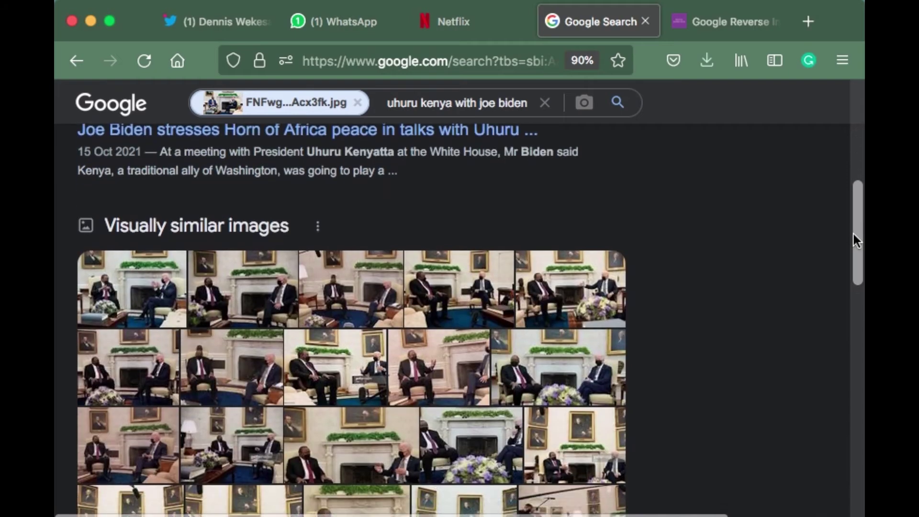
{"action": "left_click", "coordinate": [138, 272]}
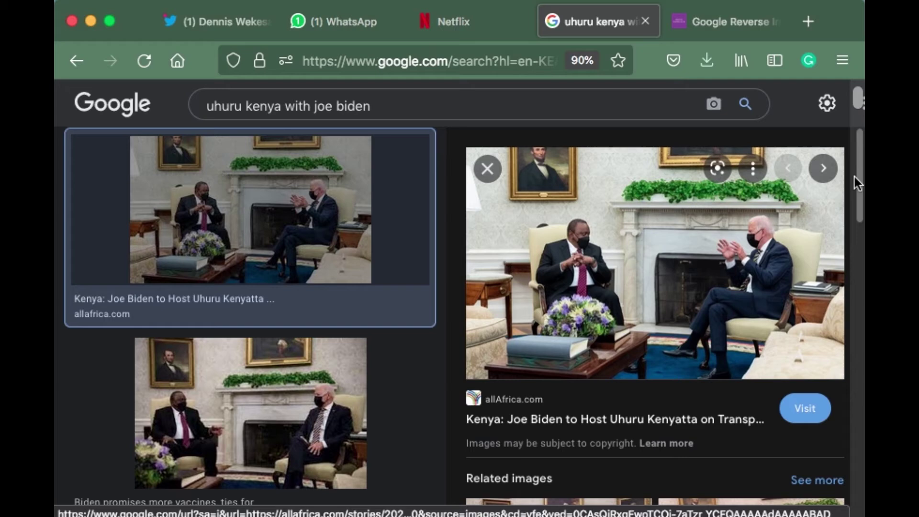
{"action": "scroll", "coordinate": [860, 172], "scroll_direction": "down", "scroll_amount": 10}
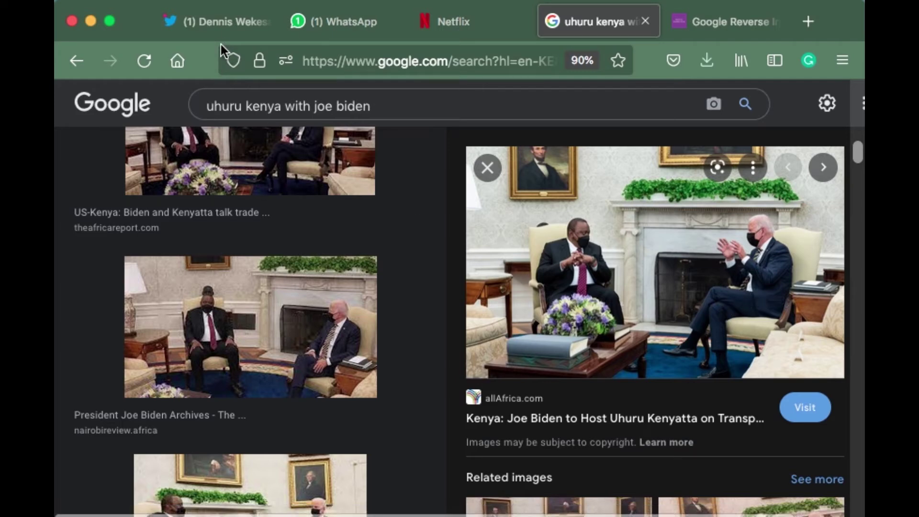
- Bring back the Twitter tweet with the Mar 5, 2022 Oval Office photo
{"action": "left_click", "coordinate": [231, 23]}
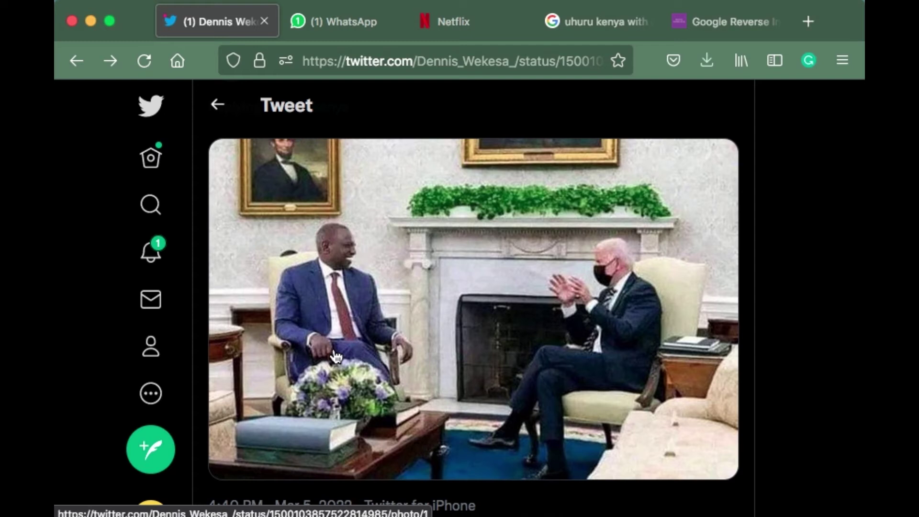
- Upload FNFwgSVXIAcx3fk.jpg to labnol's Reverse Image Search, opening its Google matches in a new tab
{"action": "left_click", "coordinate": [735, 20]}
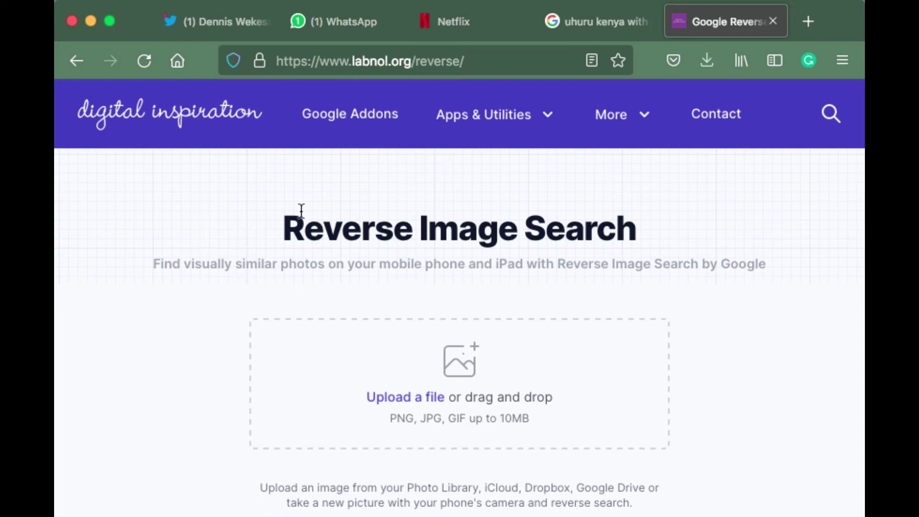
{"action": "left_click", "coordinate": [412, 398]}
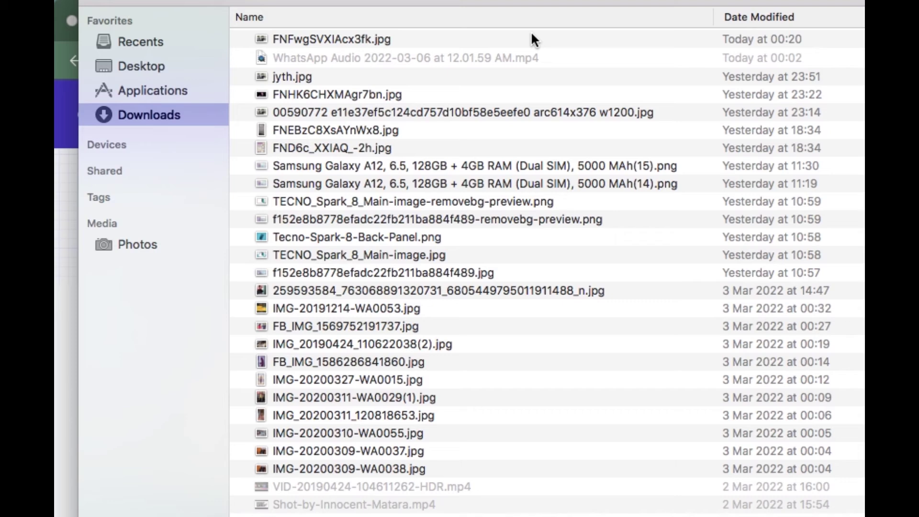
{"action": "left_click", "coordinate": [533, 40]}
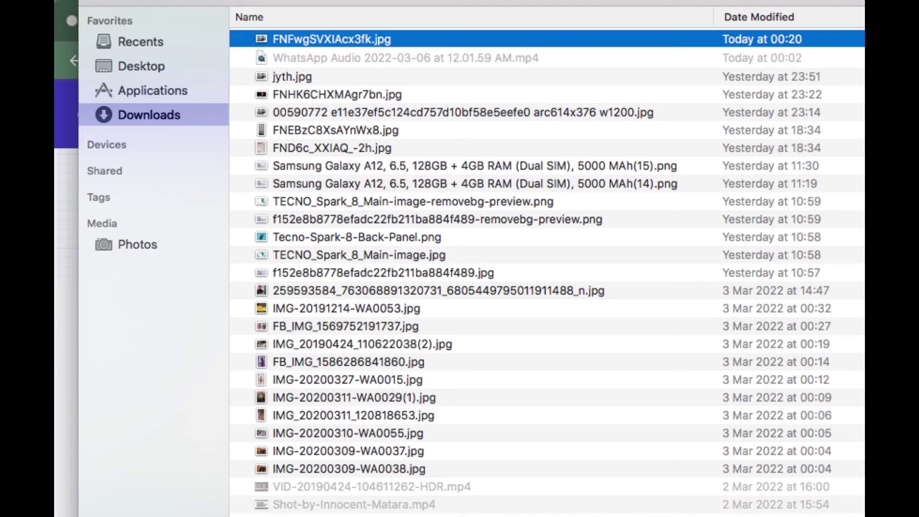
{"action": "key", "text": "Return"}
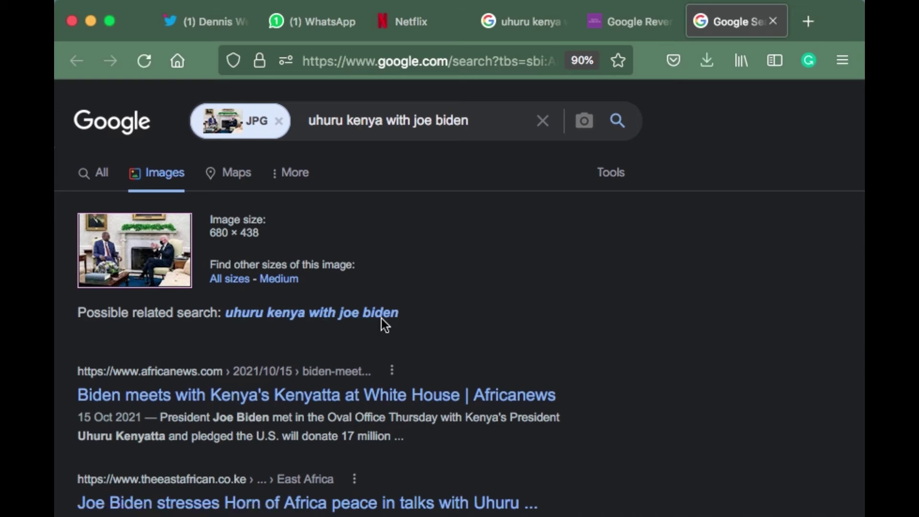
- Preview allAfrica.com's 679 × 416 Oval Office match, then bring the tweet back for comparison
{"action": "left_click_drag", "start_coordinate": [851, 136], "coordinate": [851, 260]}
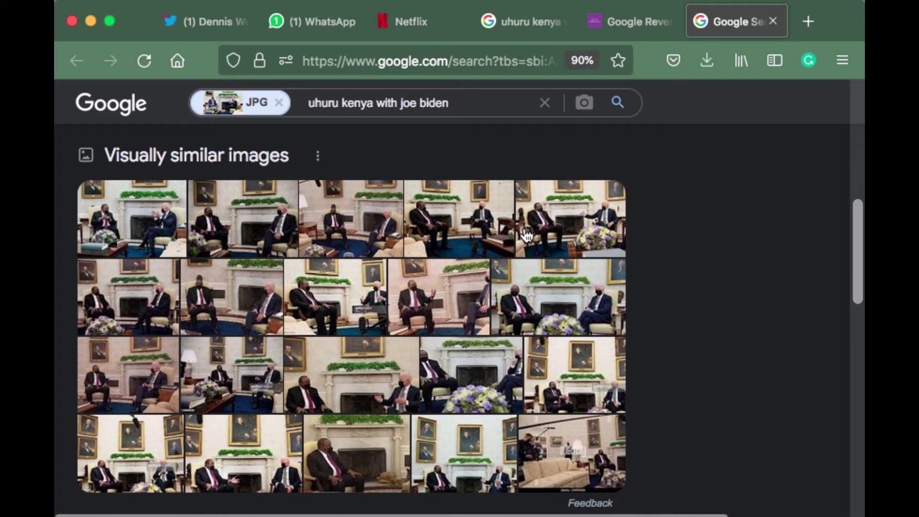
{"action": "left_click", "coordinate": [151, 216]}
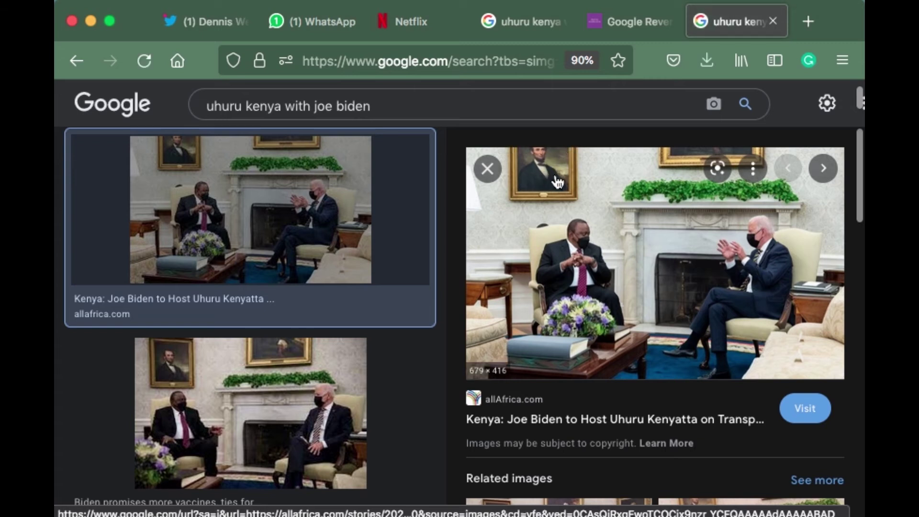
{"action": "left_click", "coordinate": [211, 24]}
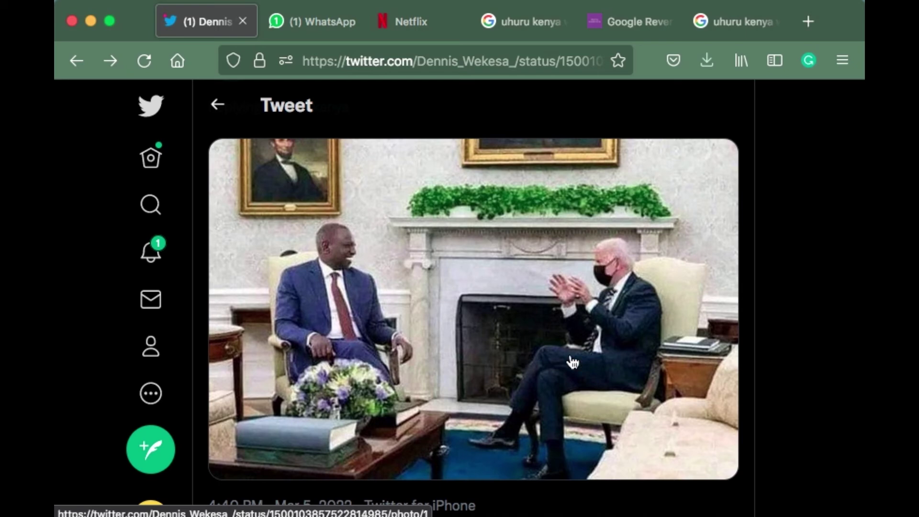
- Return to the Google Images results showing allAfrica.com's Kenyatta–Biden Oval Office preview
{"action": "left_click", "coordinate": [721, 19]}
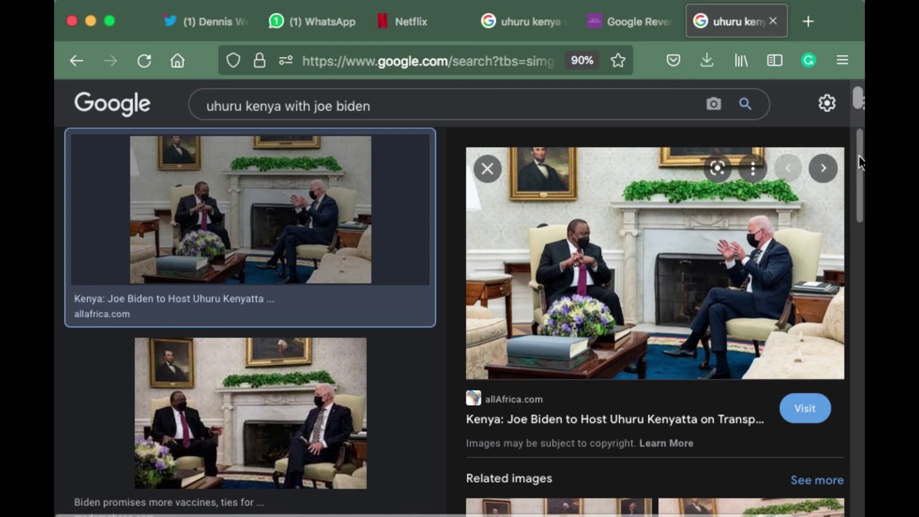
- Preview the kenyans.co.ke Oval Office match, then compare it with the tweeted photo
{"action": "scroll", "coordinate": [860, 169], "scroll_direction": "down", "scroll_amount": 8}
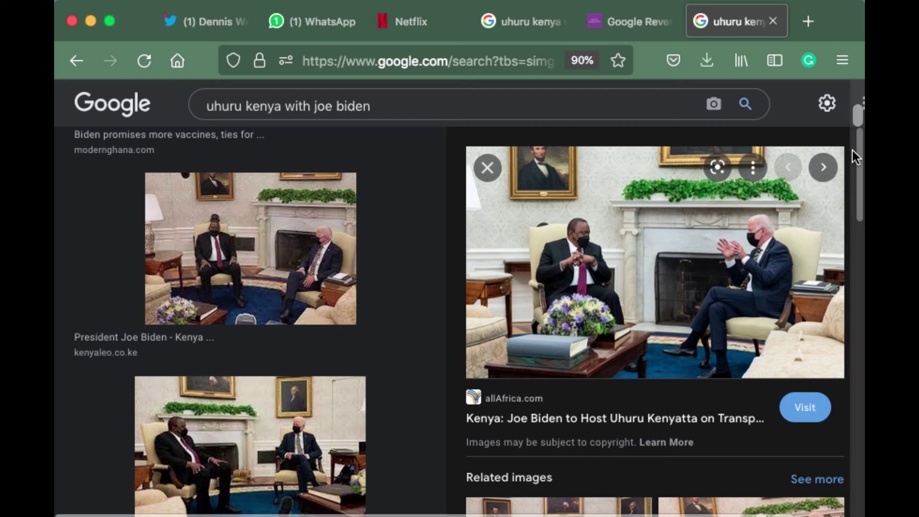
{"action": "scroll", "coordinate": [854, 150], "scroll_direction": "down", "scroll_amount": 8}
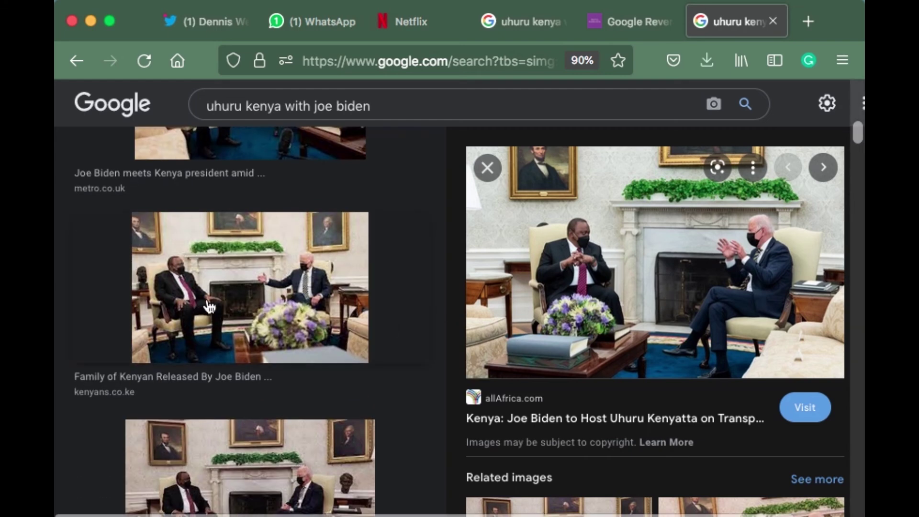
{"action": "left_click", "coordinate": [237, 290]}
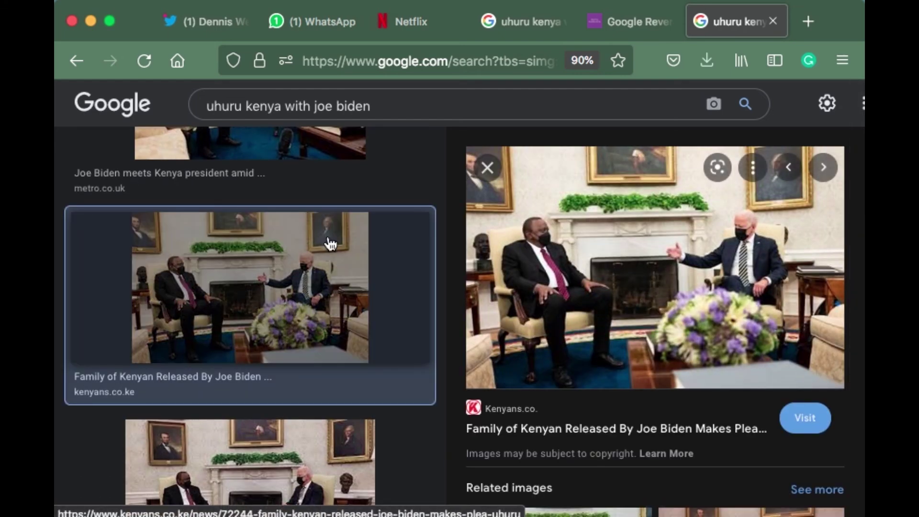
{"action": "left_click", "coordinate": [192, 21]}
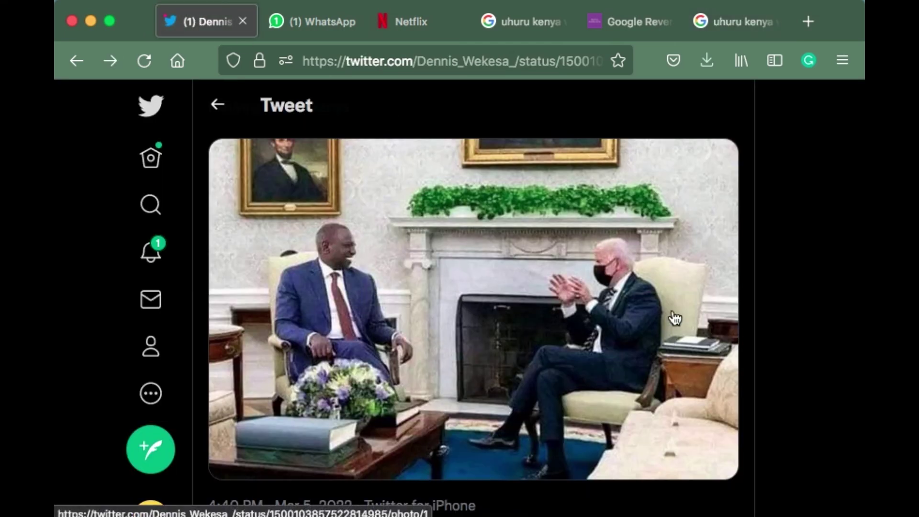
- Switch from the tweet to the labnol Reverse Image Search tab showing the uploaded Oval Office photo
{"action": "left_click", "coordinate": [632, 20]}
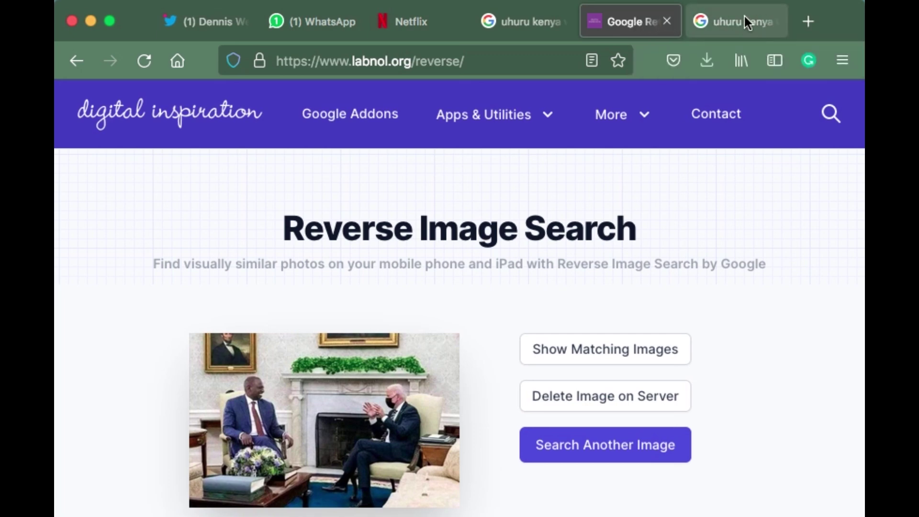
{"action": "left_click", "coordinate": [543, 14]}
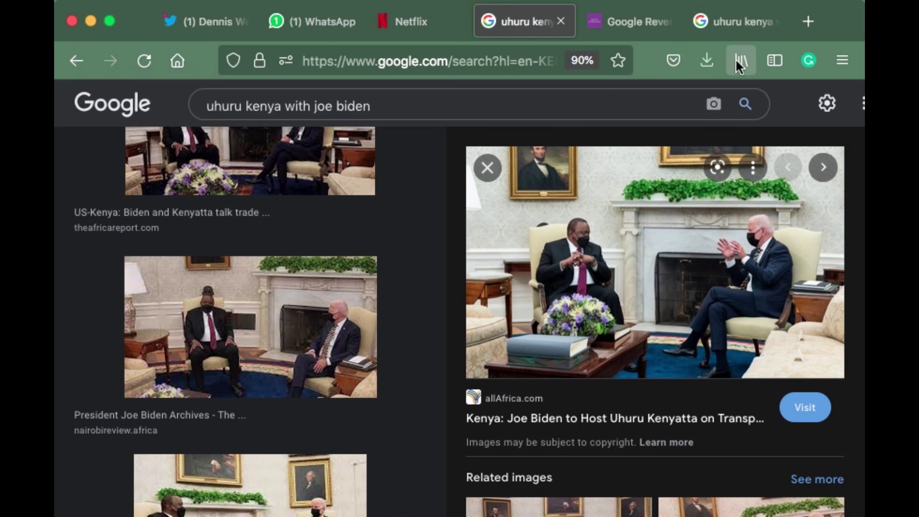
{"action": "left_click", "coordinate": [625, 20]}
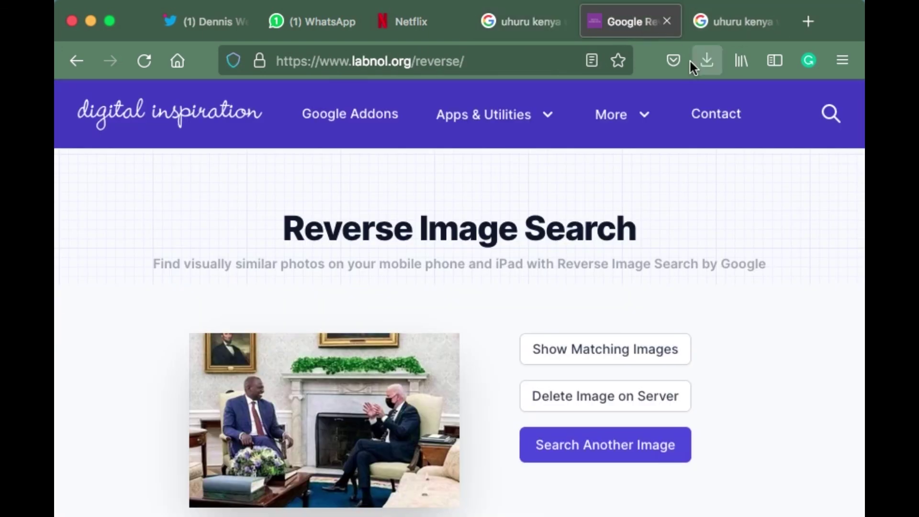